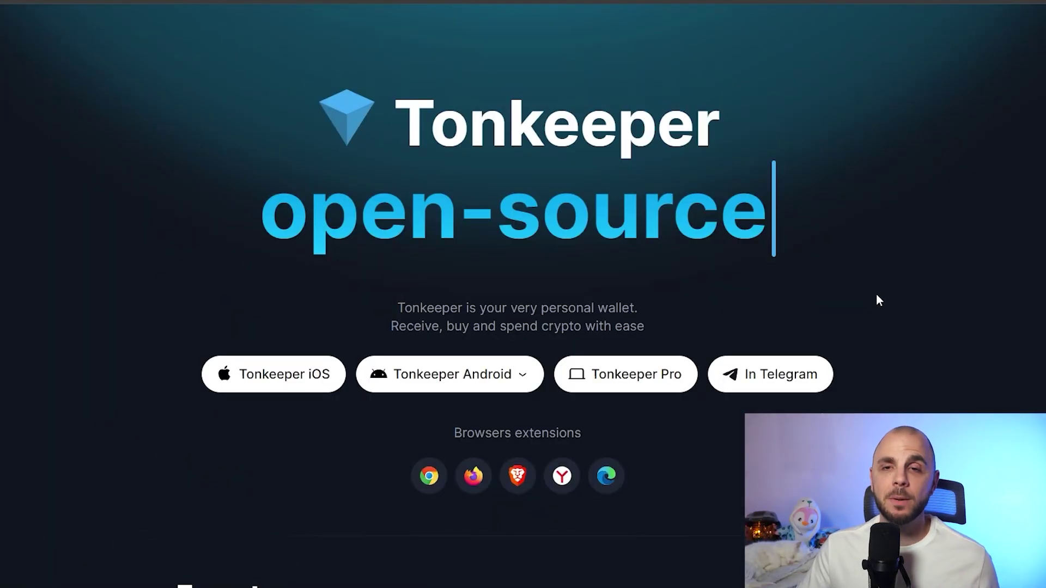
# Scroll through the Tonkeeper homepage and bring up the Tonkeeper wallet extension
pyautogui.scroll(2, 877, 299)
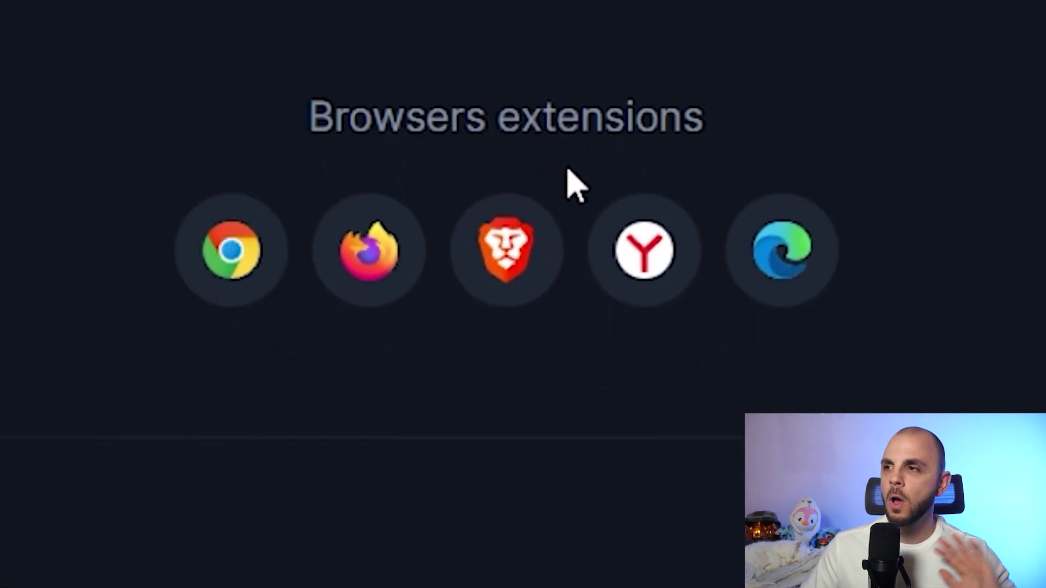
pyautogui.scroll(-3, 934, 82)
pyautogui.scroll(3, 939, 90)
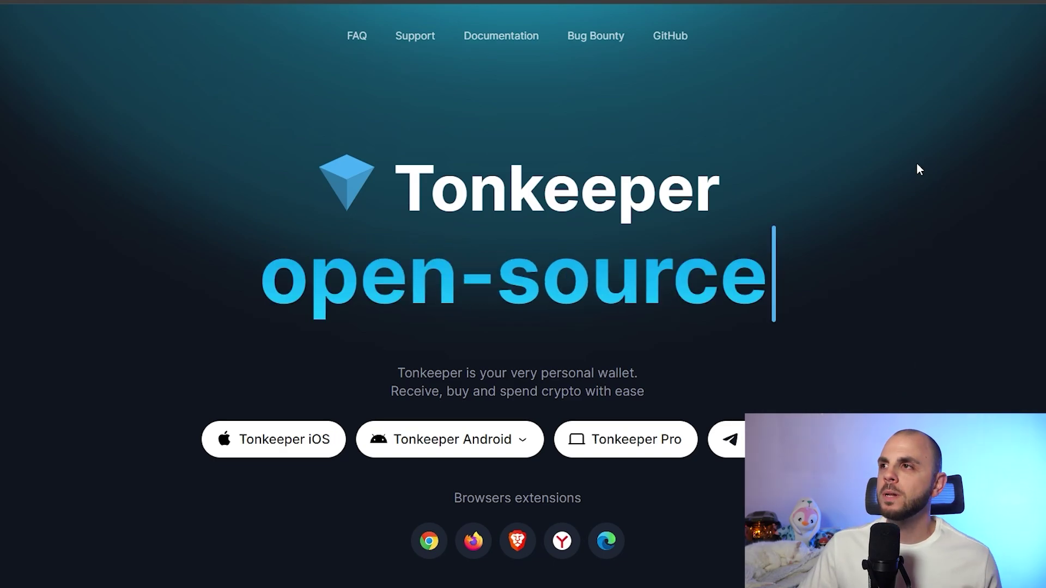
pyautogui.click(984, 0)
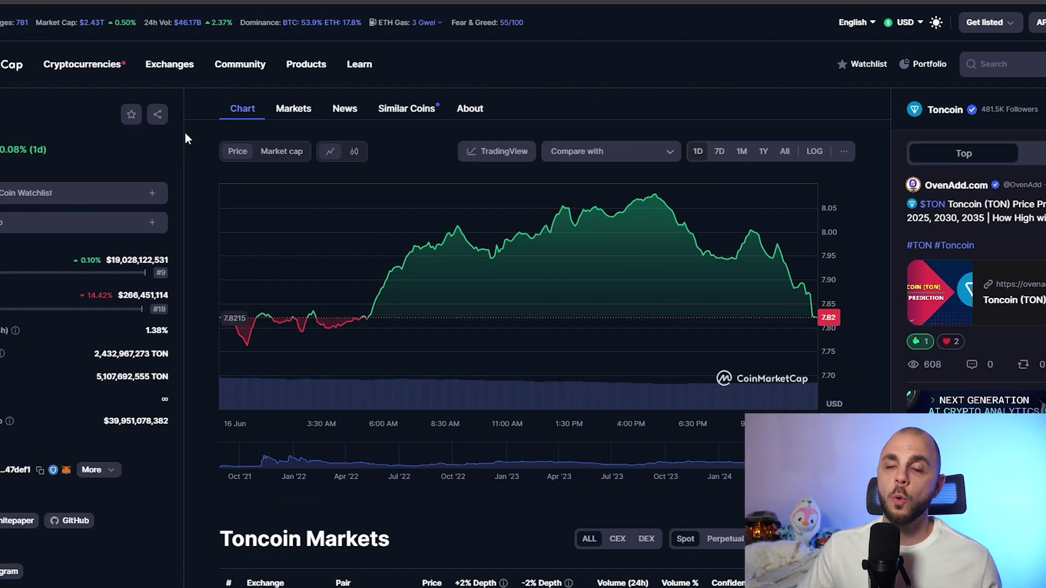
# Scroll to the Toncoin Markets table and copy the wallet address from the Tonkeeper popup
pyautogui.scroll(-6, 184, 138)
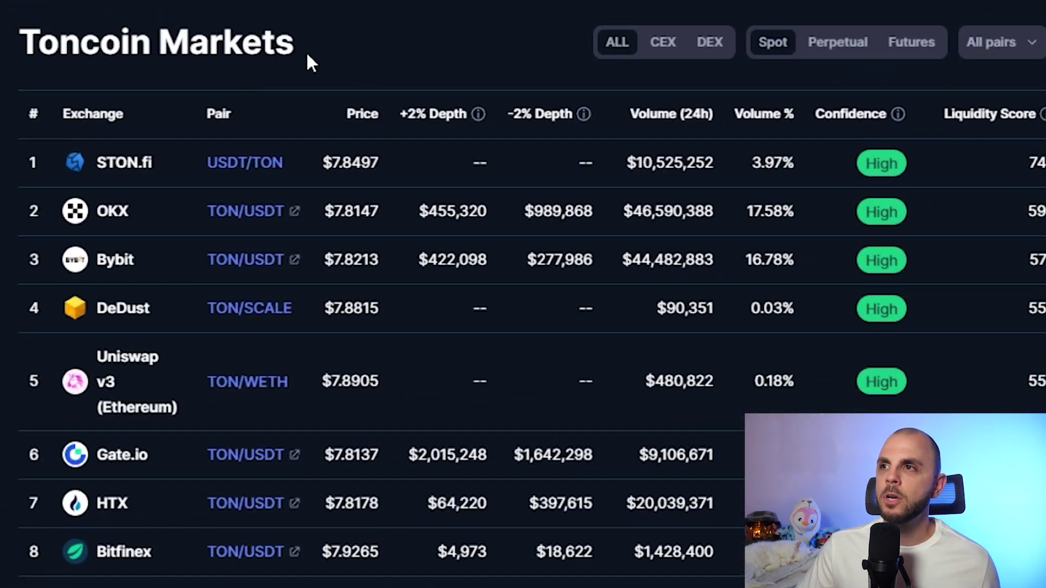
pyautogui.moveTo(306, 51); pyautogui.dragTo(100, 55)
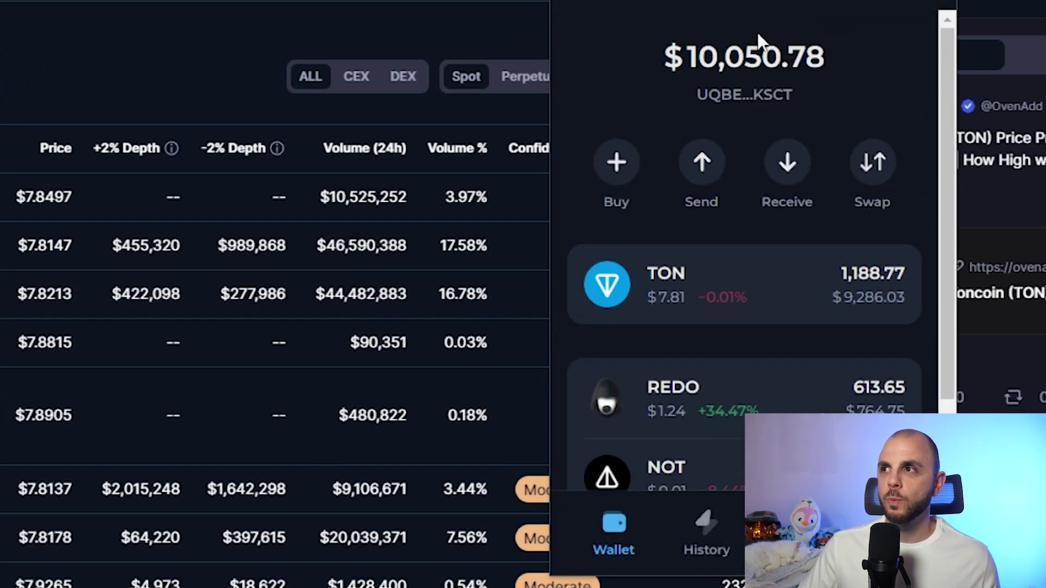
pyautogui.click(744, 95)
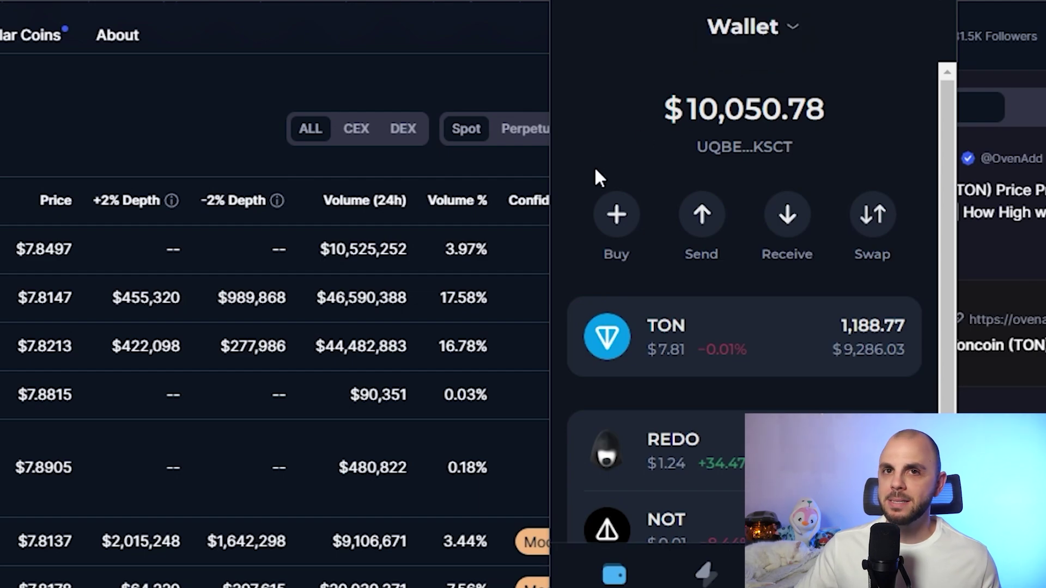
pyautogui.click(226, 134)
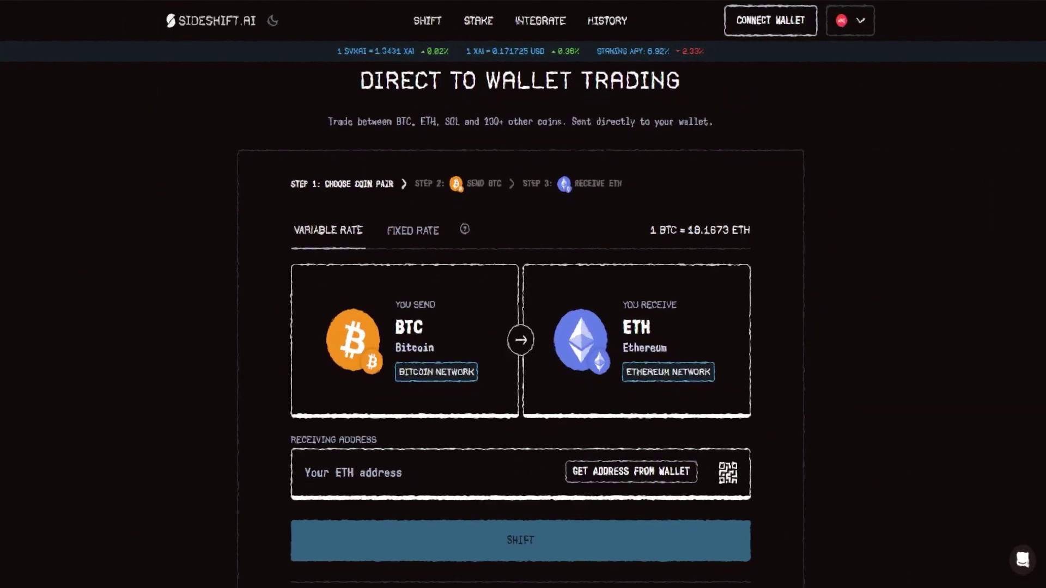
# Scroll the SideShift ETH-to-TON deposit screen and briefly highlight the maximum ETH amount
pyautogui.scroll(-2, 521, 327)
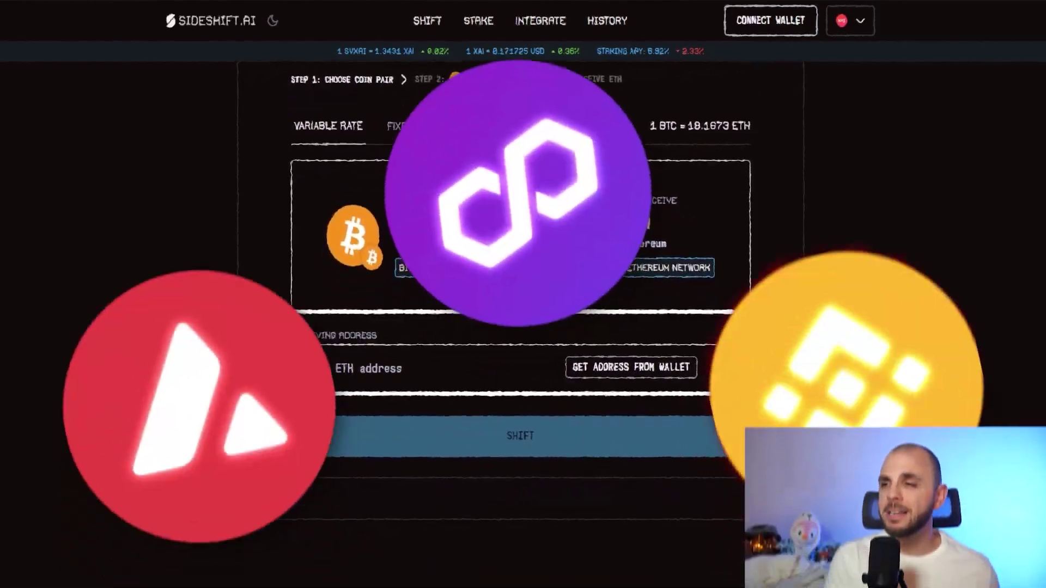
pyautogui.scroll(-2, 521, 326)
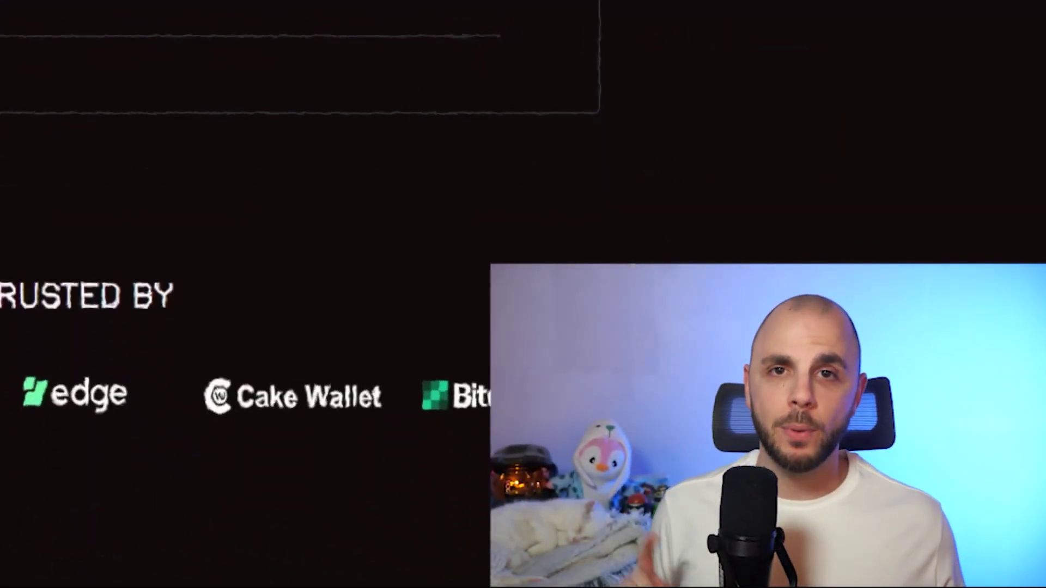
pyautogui.scroll(-3, 245, 294)
pyautogui.scroll(-2, 245, 294)
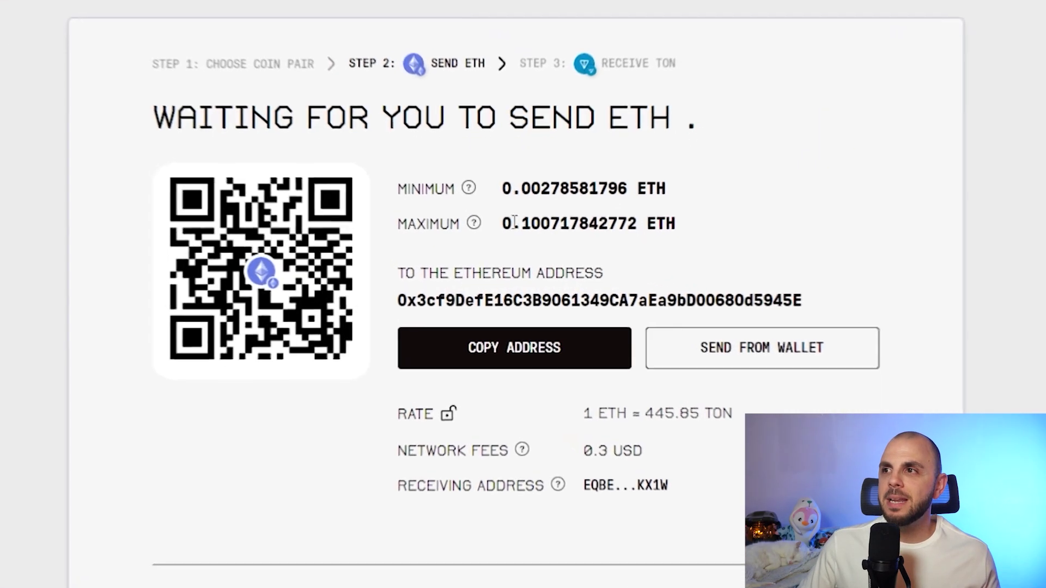
pyautogui.moveTo(515, 246); pyautogui.dragTo(581, 243)
pyautogui.click(657, 221)
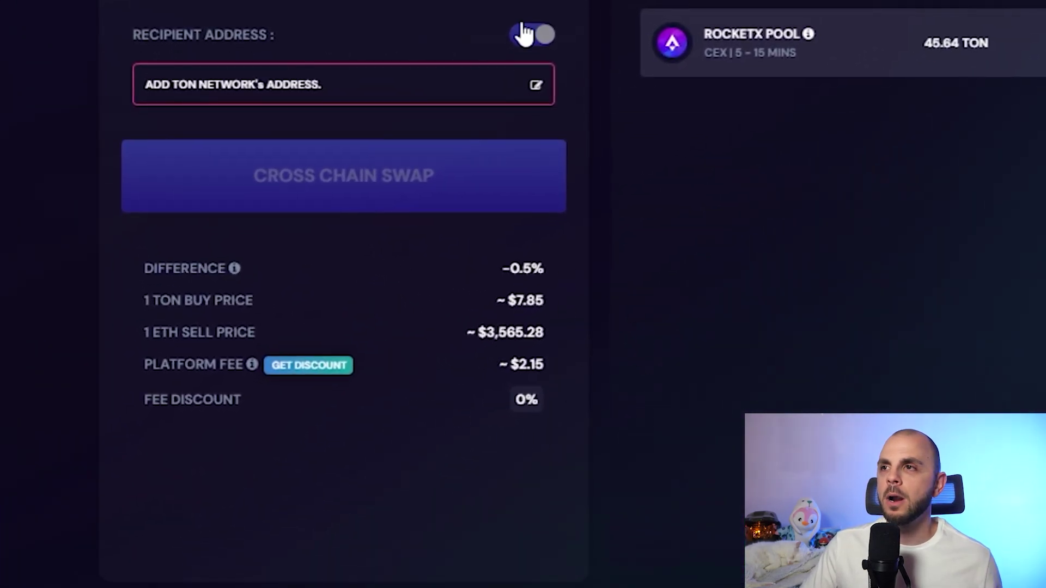
# Save the copied Tonkeeper address as the TON recipient, start the 0.1 ETH cross-chain swap, then close it
pyautogui.scroll(7, 523, 34)
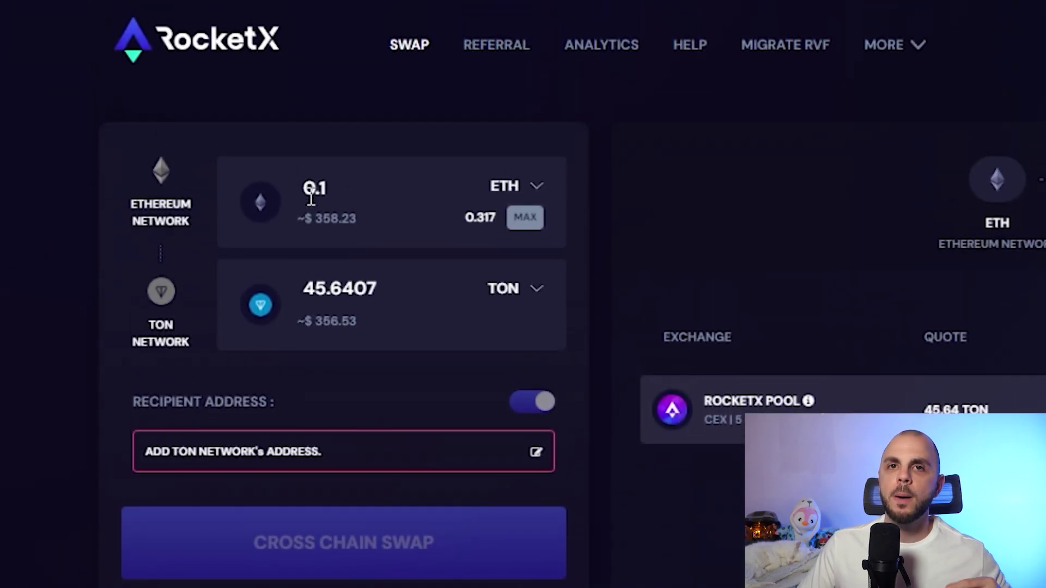
pyautogui.click(256, 223)
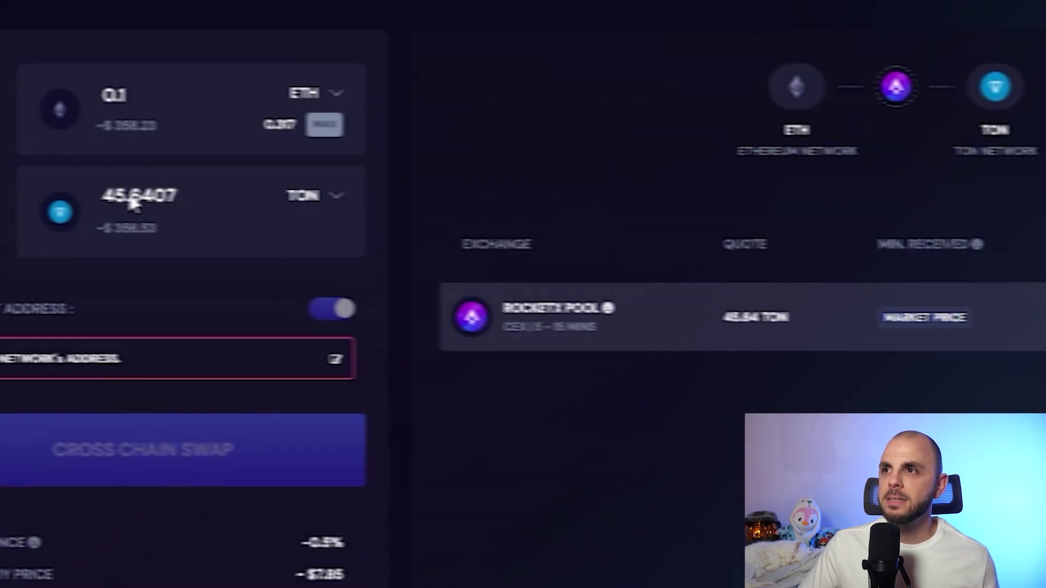
pyautogui.click(160, 368)
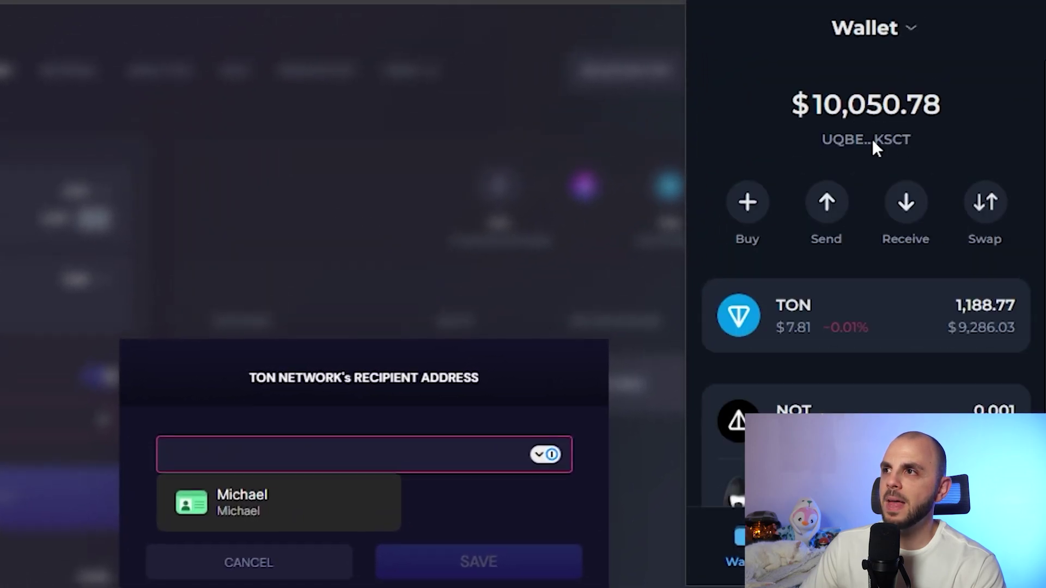
pyautogui.click(872, 140)
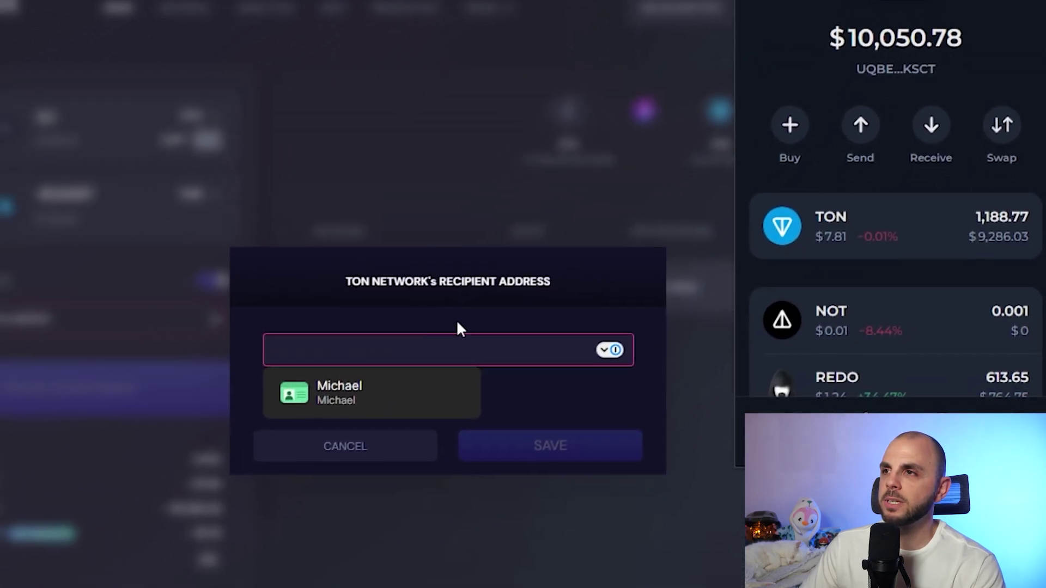
pyautogui.click(366, 414)
pyautogui.hotkey('ctrl', 'v')
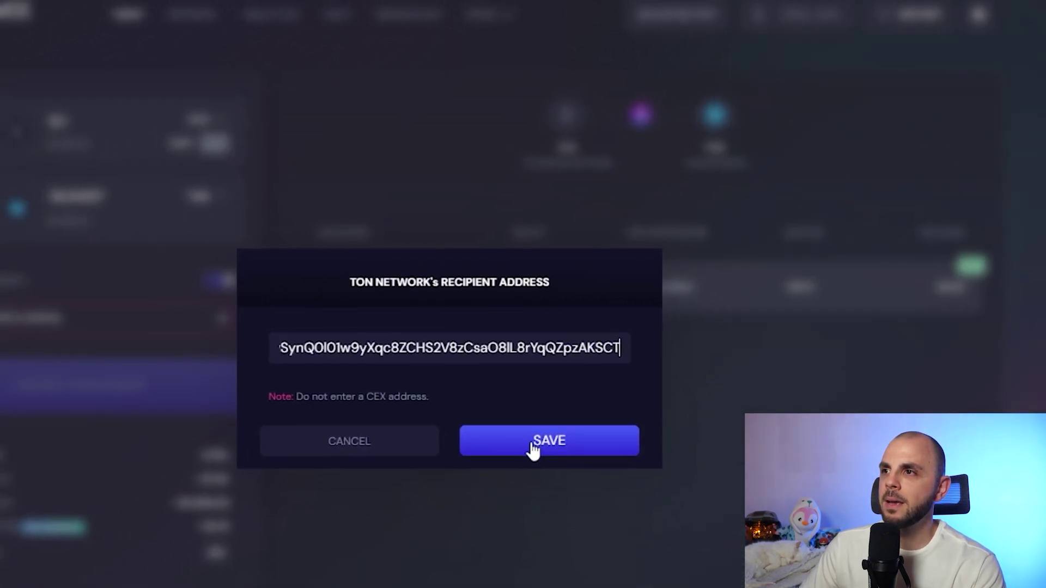
pyautogui.click(516, 447)
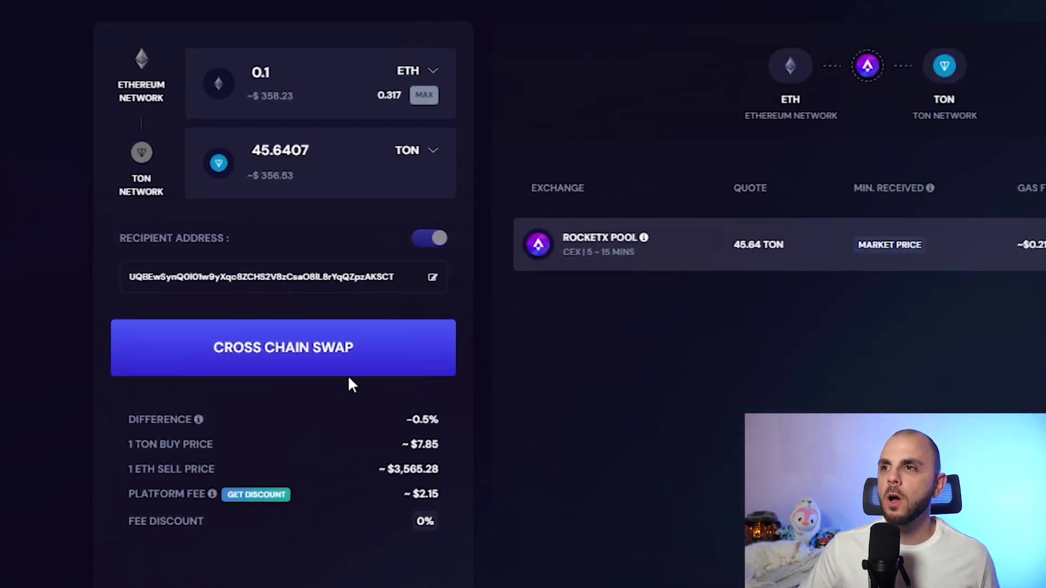
pyautogui.click(335, 372)
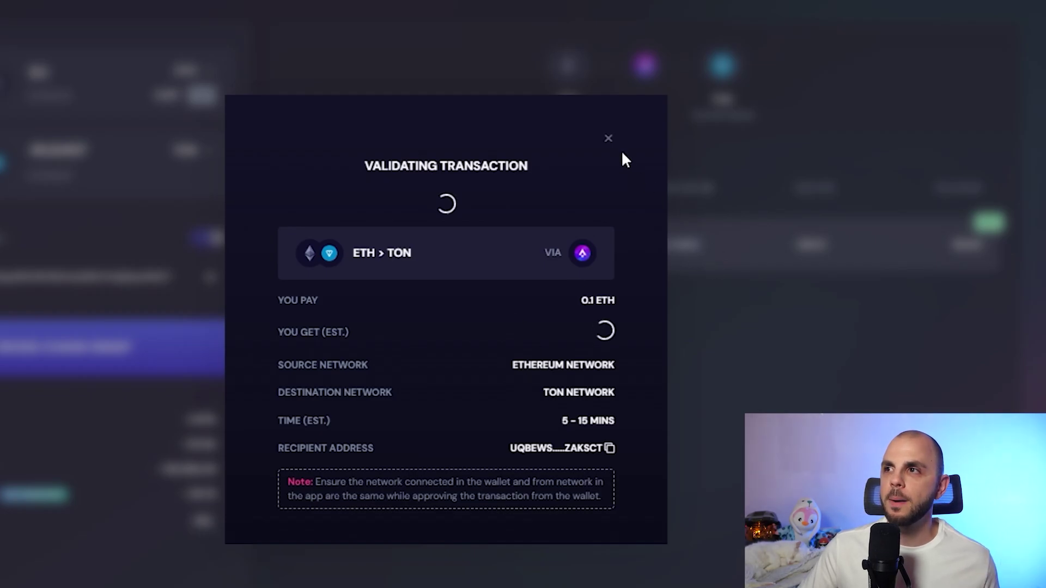
pyautogui.click(608, 140)
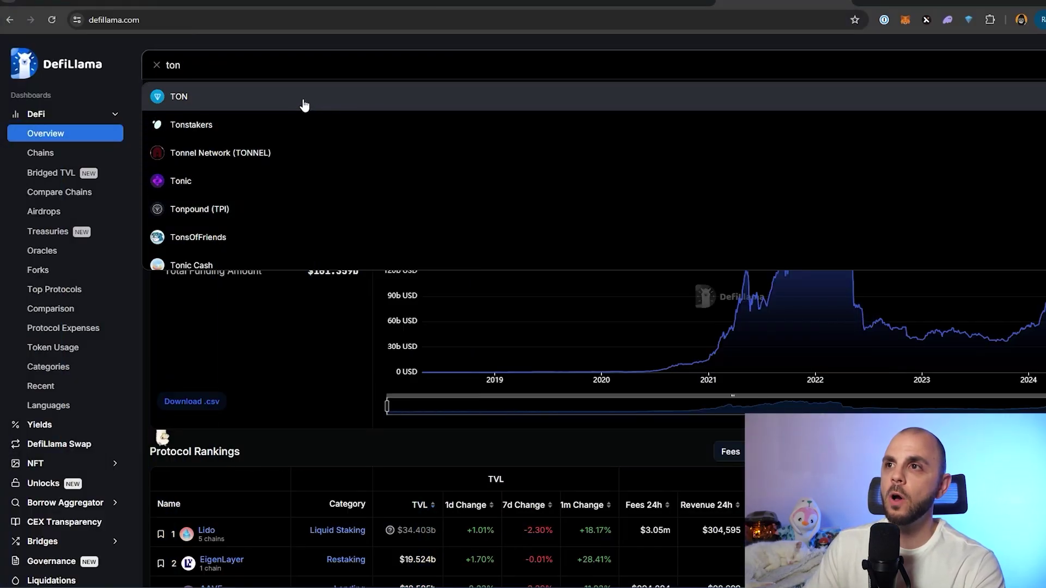
# View TON's DeFi overview and DeDust, then highlight STON.fi's $266.93m total value locked
pyautogui.click(303, 104)
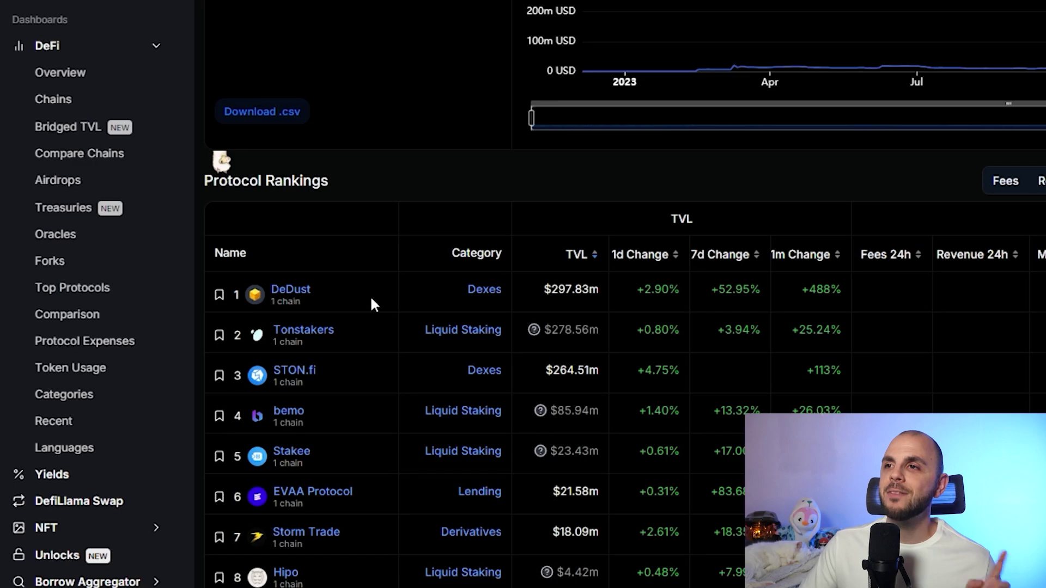
pyautogui.click(298, 293)
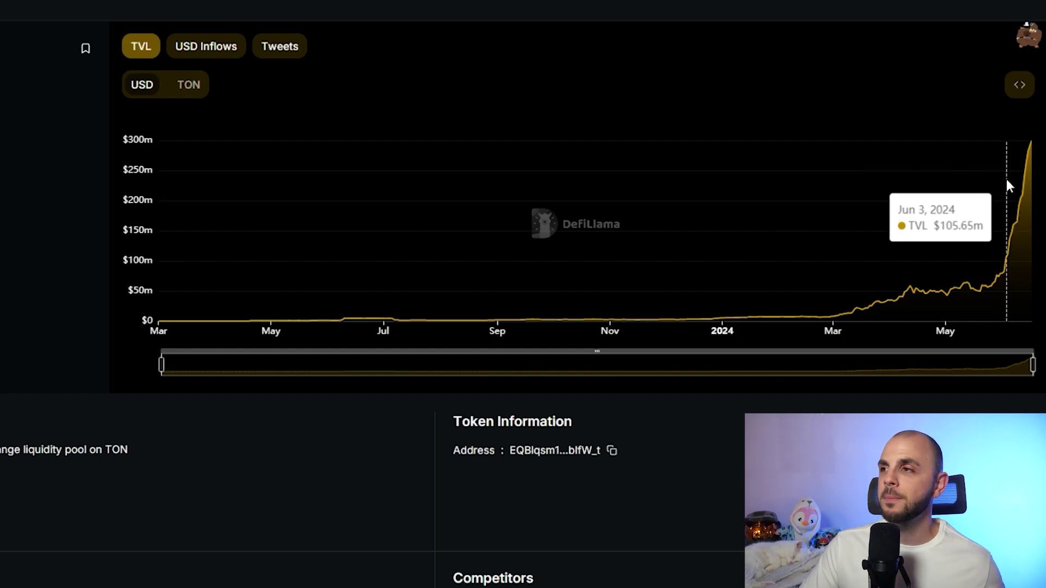
pyautogui.scroll(3, 815, 293)
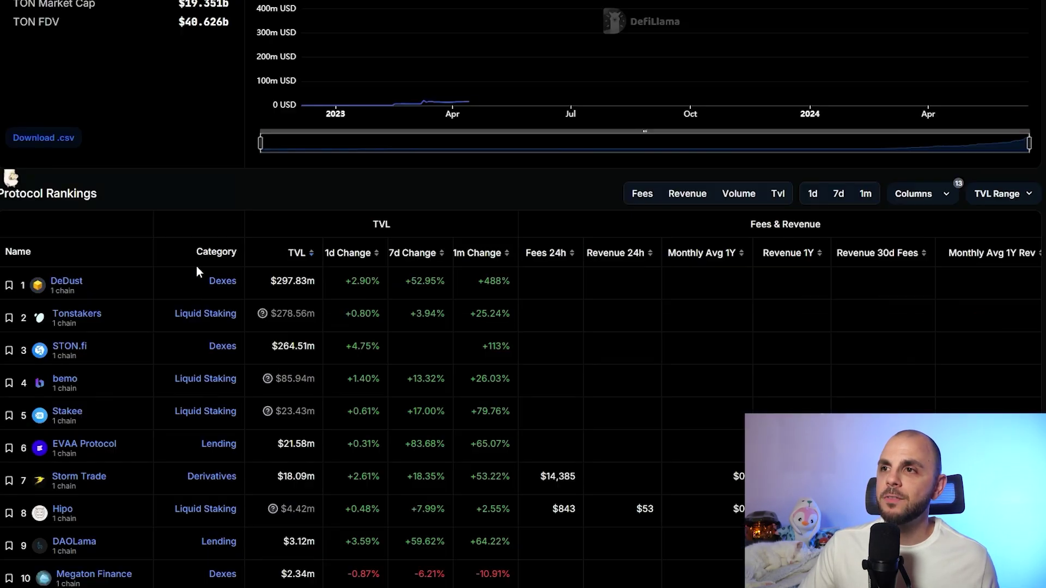
pyautogui.scroll(-3, 196, 266)
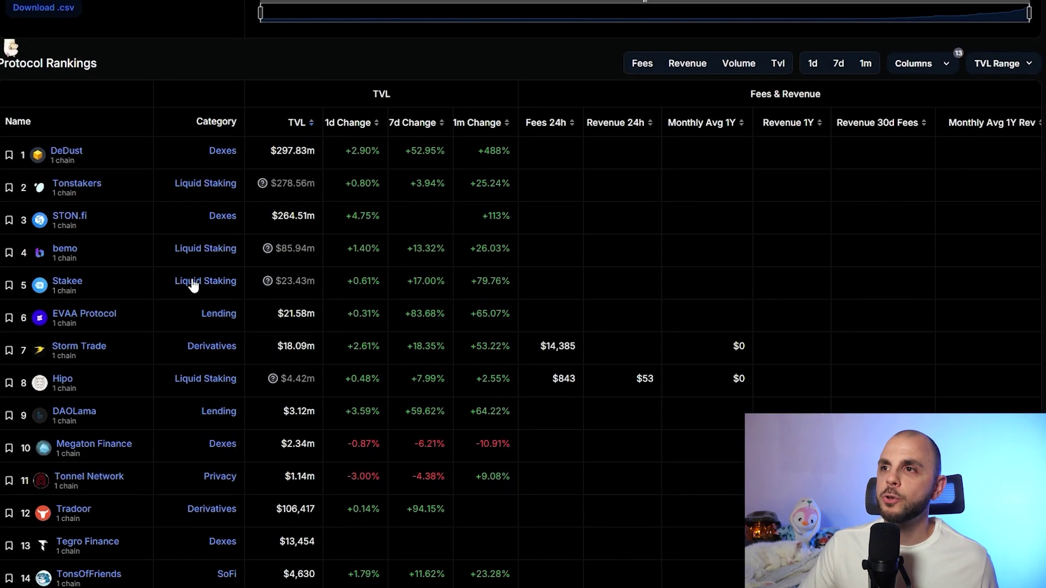
pyautogui.click(69, 217)
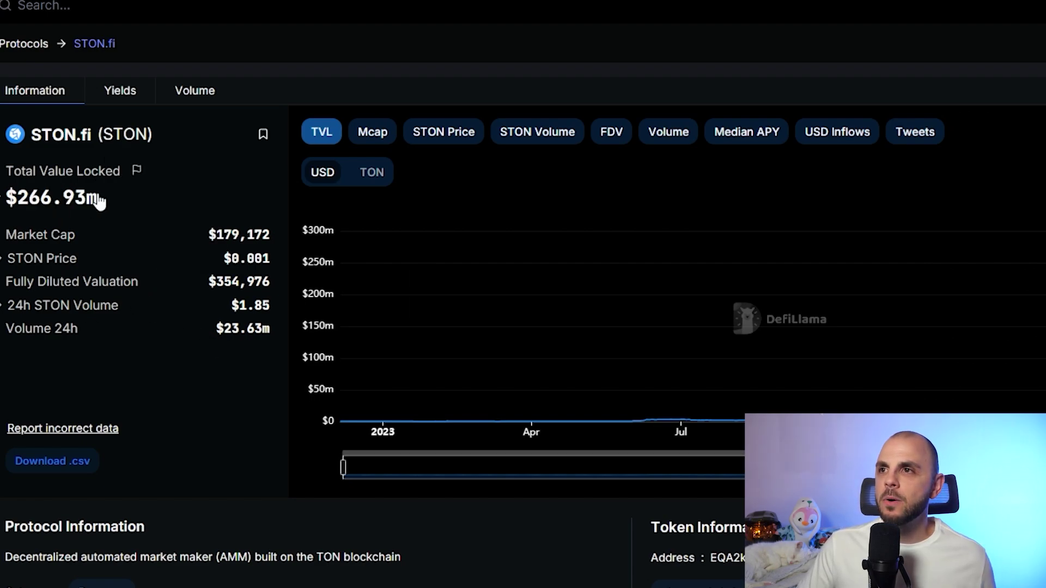
pyautogui.moveTo(99, 198); pyautogui.dragTo(12, 200)
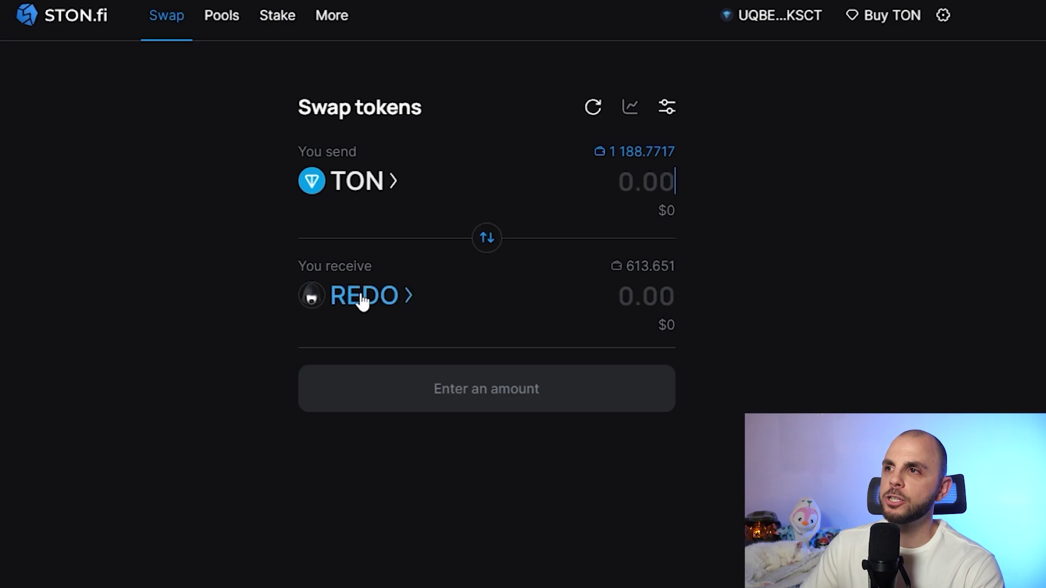
# Search 'redo' in the receive-token list and choose REDO as the token to receive
pyautogui.click(430, 298)
pyautogui.write('s')
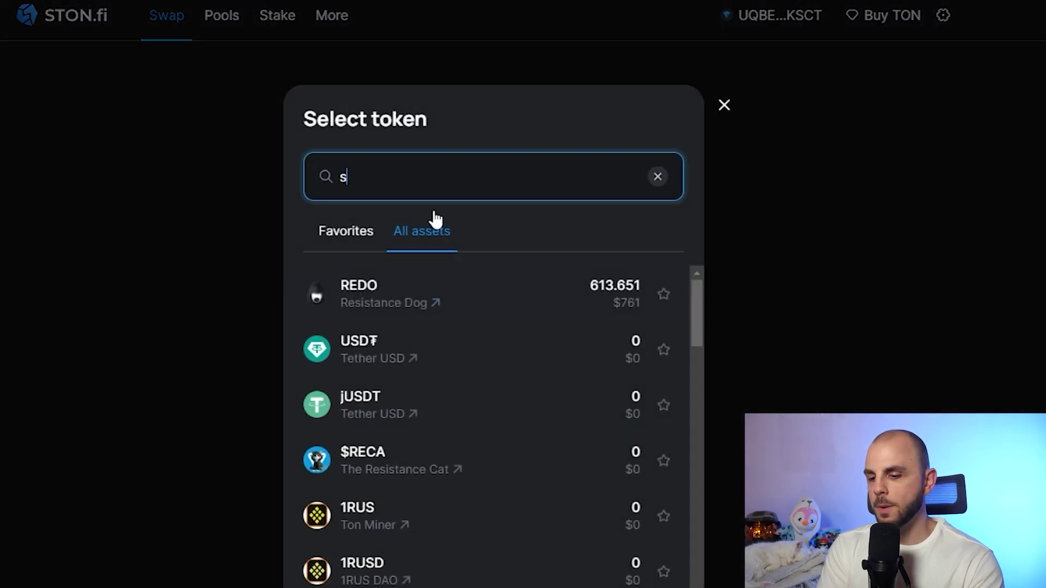
pyautogui.write('ton')
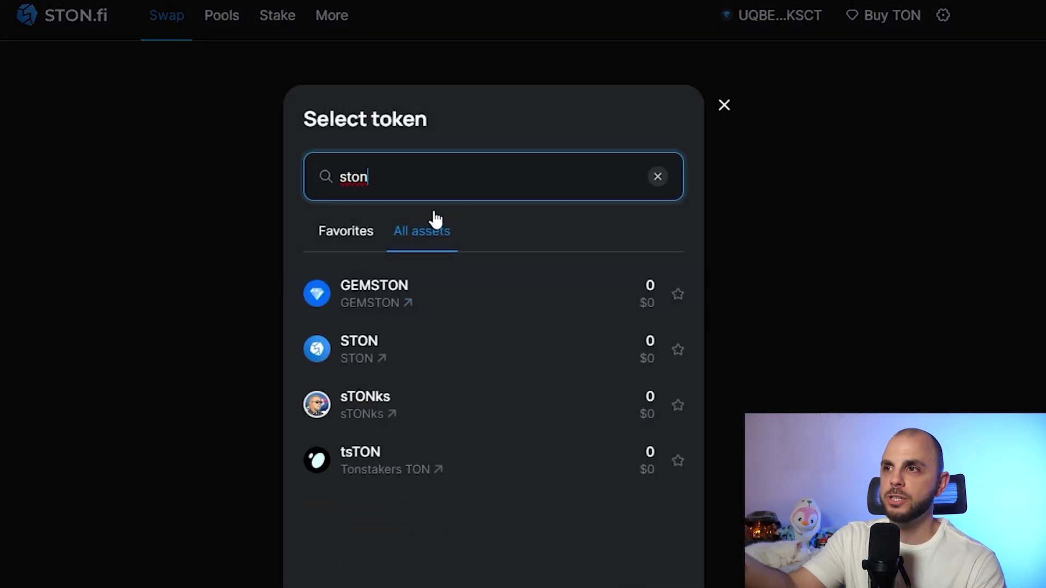
pyautogui.hotkey('ctrl', 'a')
pyautogui.write('redo')
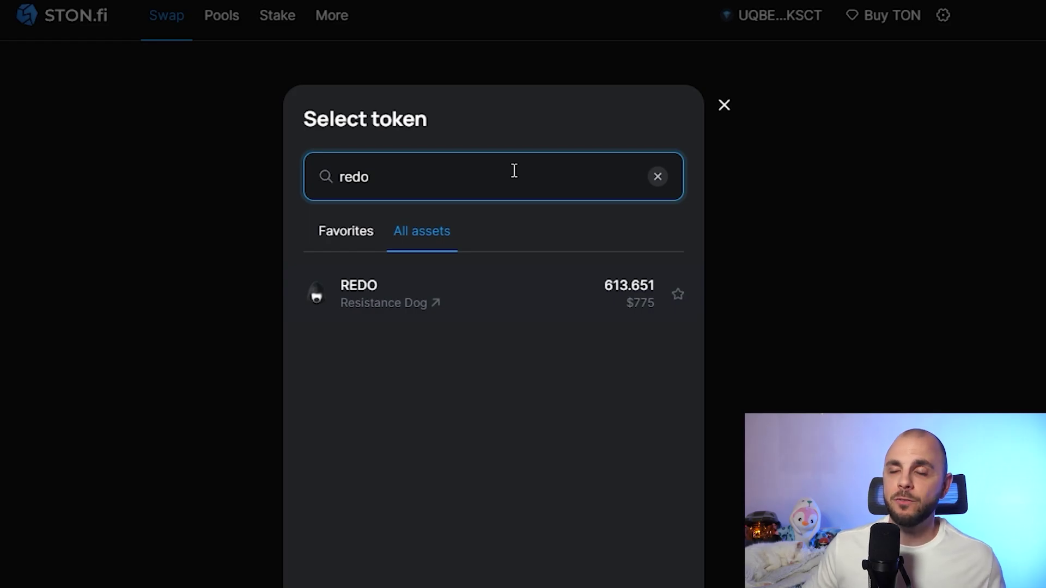
pyautogui.click(534, 295)
# Enter 100 TON to send and bring up the swap confirmation for about 602.57 REDO
pyautogui.click(613, 176)
pyautogui.write('10')
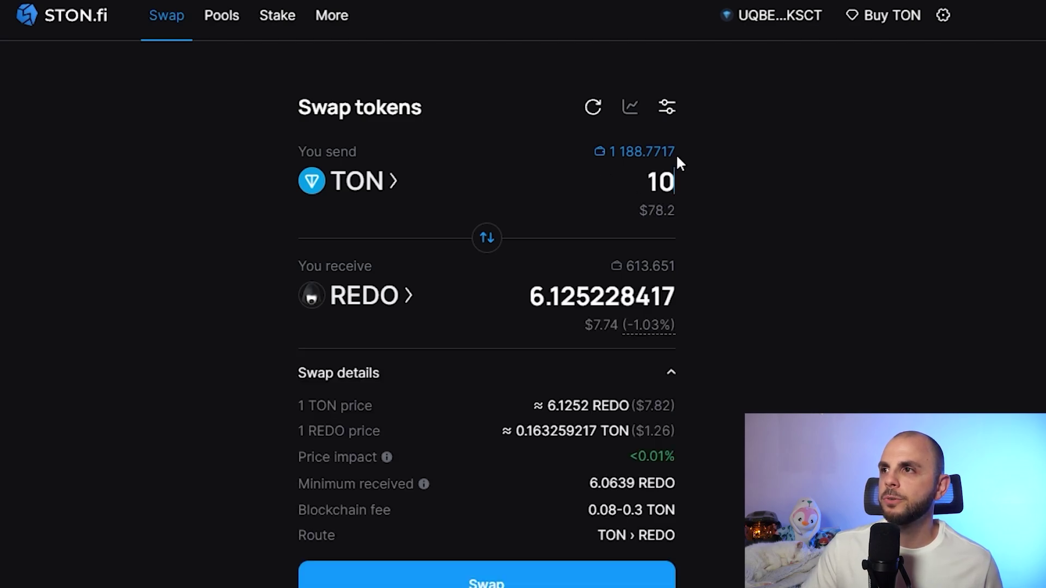
pyautogui.write('0')
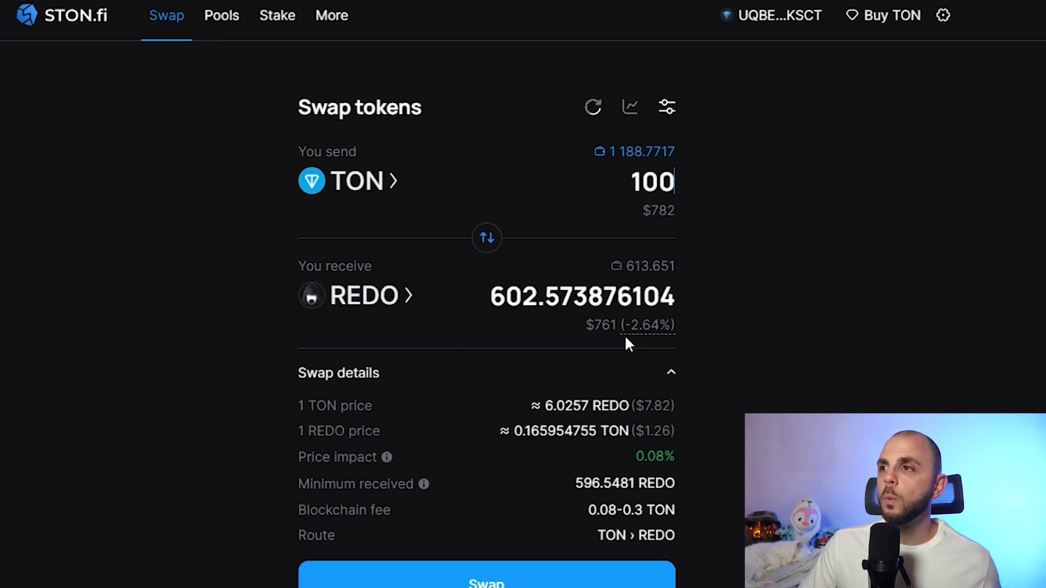
pyautogui.click(504, 580)
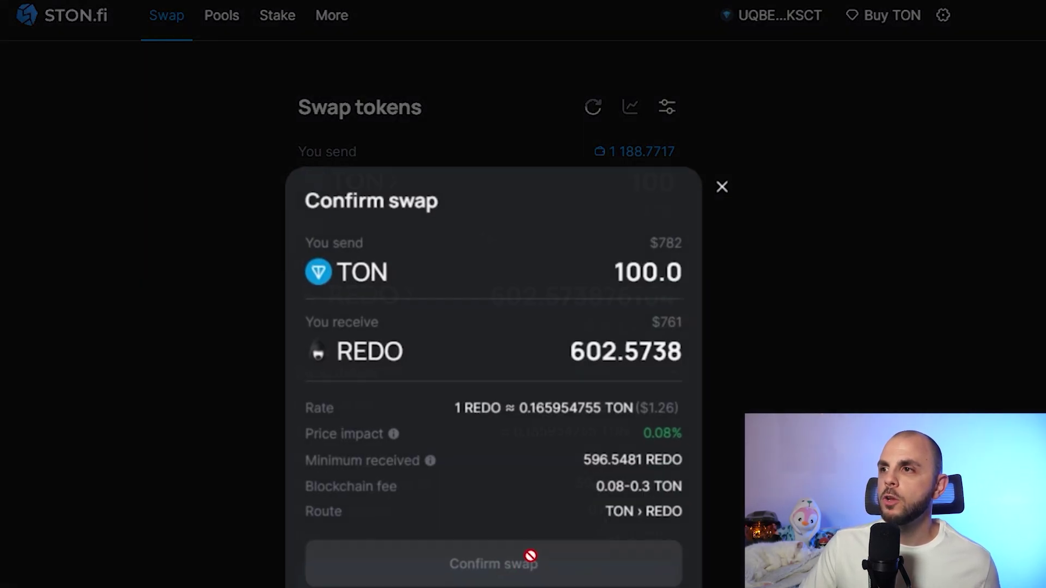
# Confirm the 100 TON swap, approve and sign it in Tonkeeper, and dismiss the success message
pyautogui.click(478, 558)
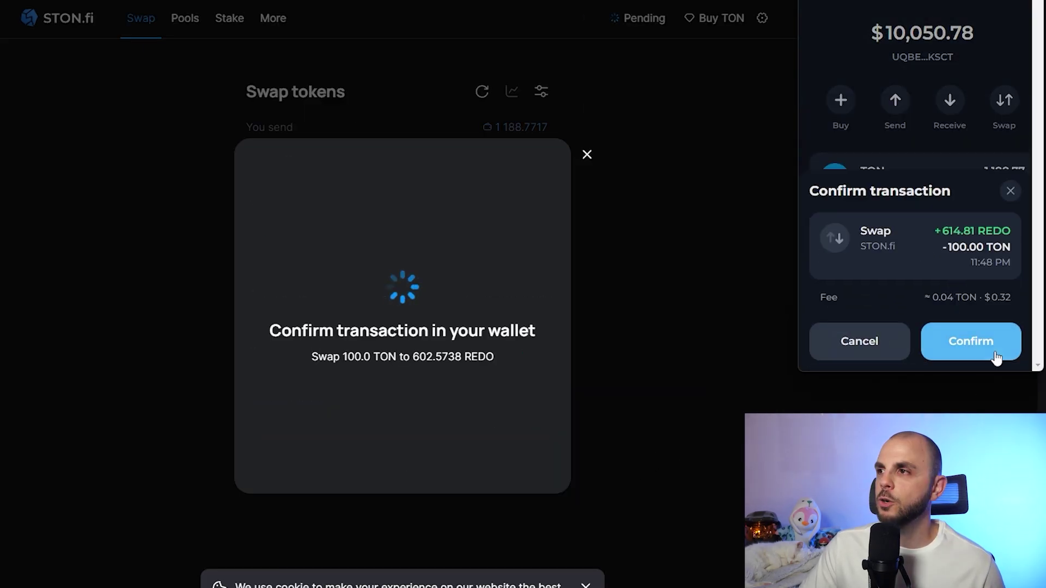
pyautogui.click(987, 338)
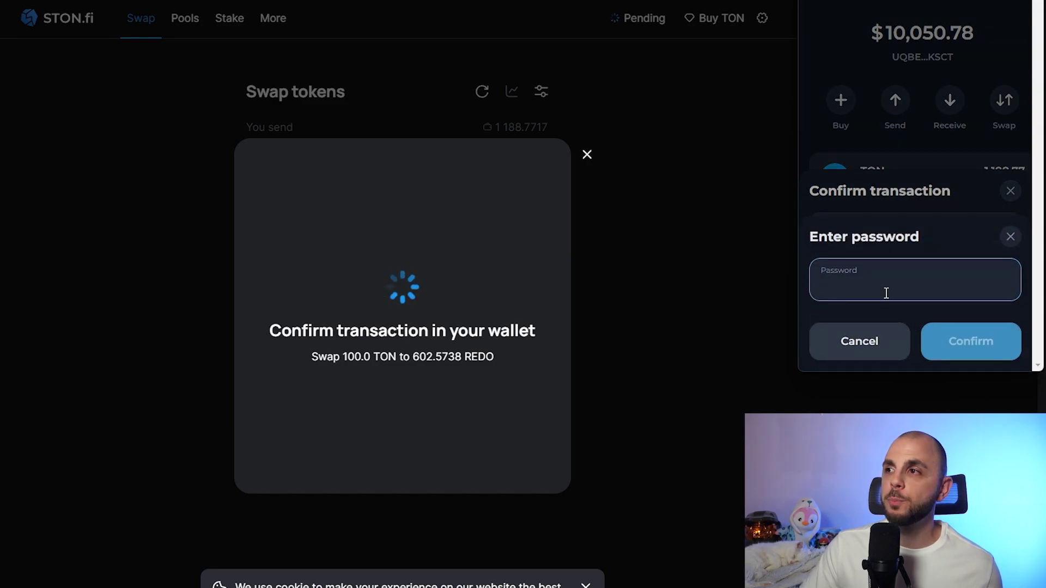
pyautogui.click(964, 335)
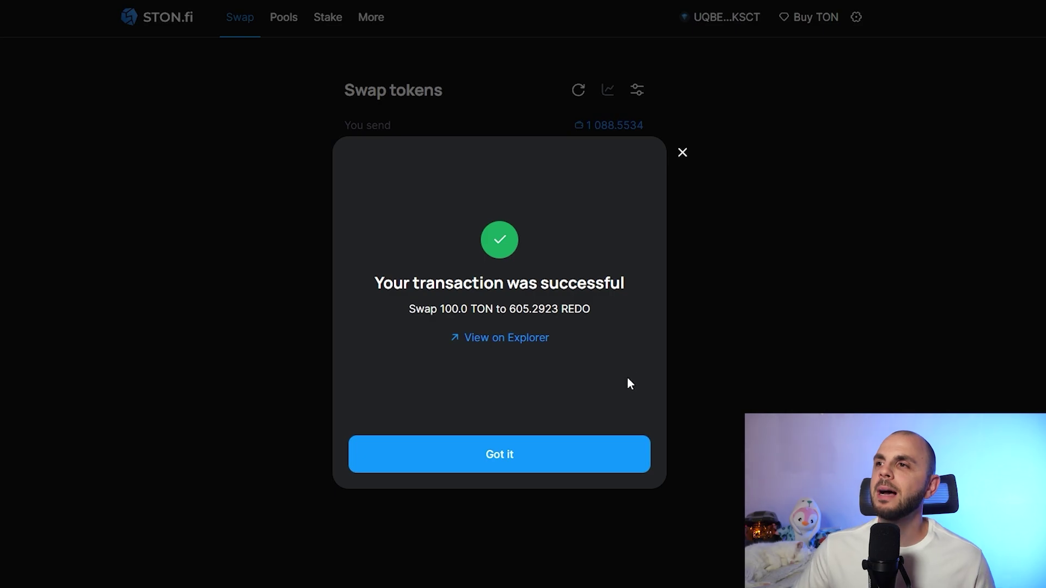
pyautogui.click(555, 464)
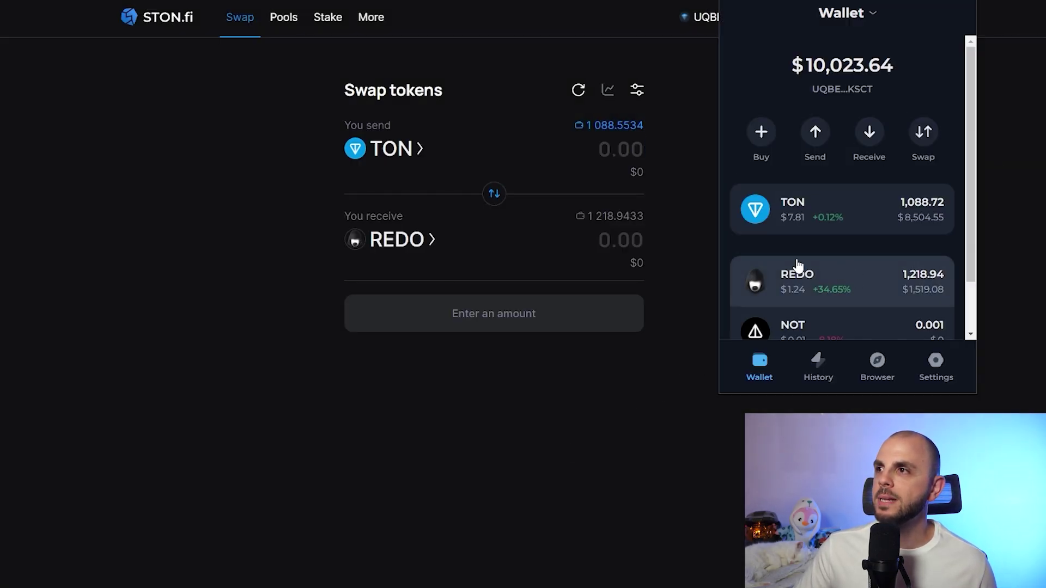
# Scroll the Tonkeeper token list to show 1,218.94 REDO alongside 1,088.72 TON
pyautogui.scroll(-1, 868, 285)
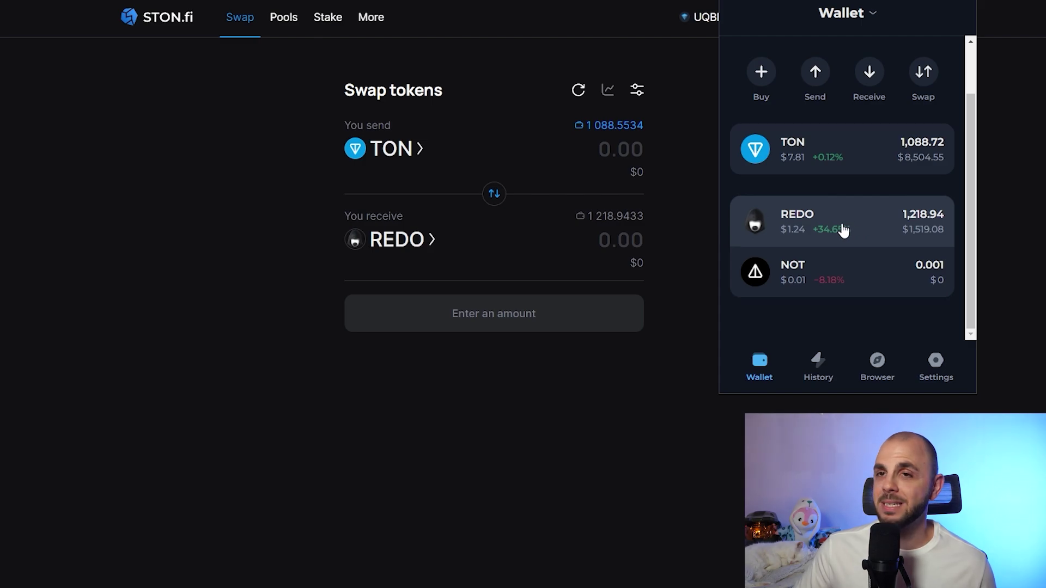